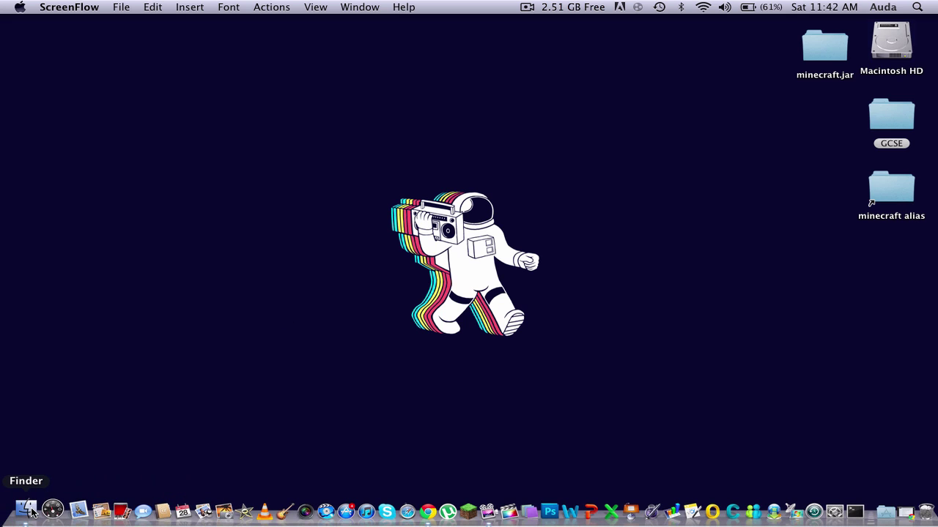
Step: Go through Library, Application Support and minecraft into bin, and select minecraft.jar
double_click(549, 151)
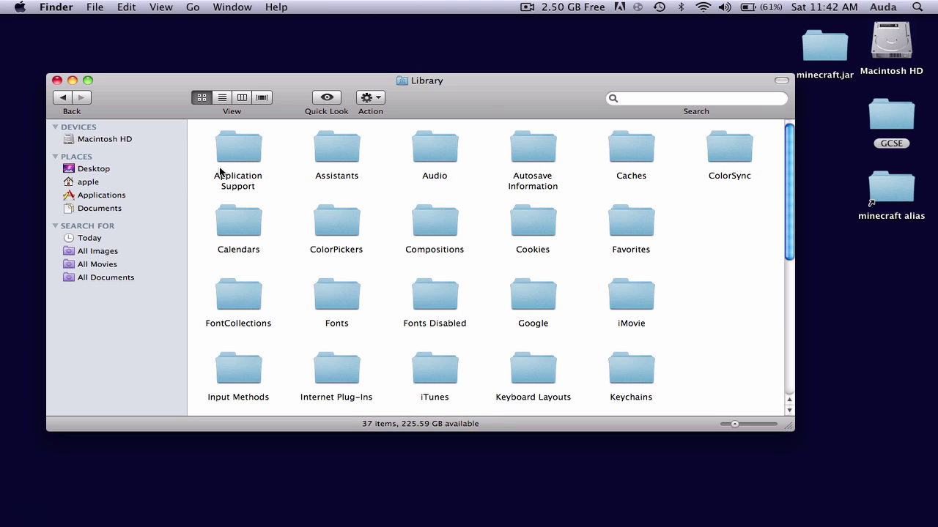
double_click(235, 146)
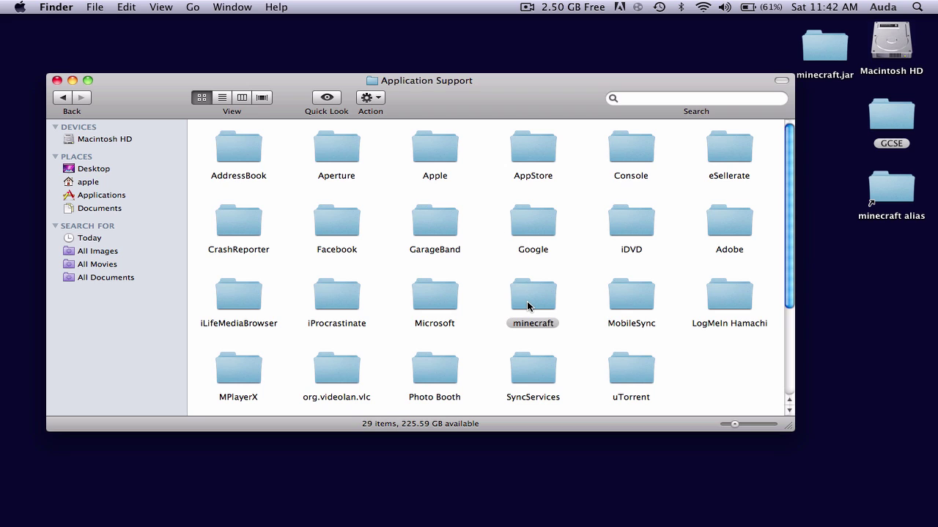
double_click(527, 300)
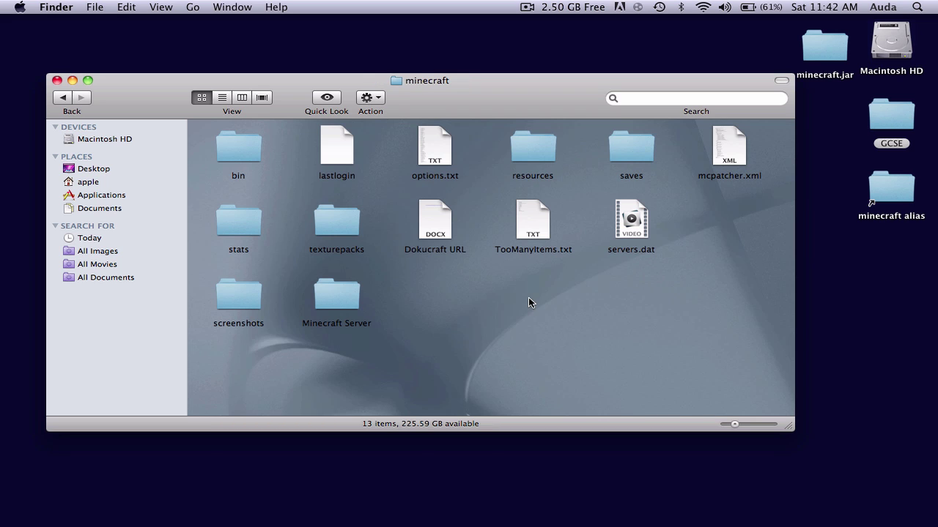
left_click(232, 156)
left_click(416, 337)
left_click(254, 151)
double_click(254, 152)
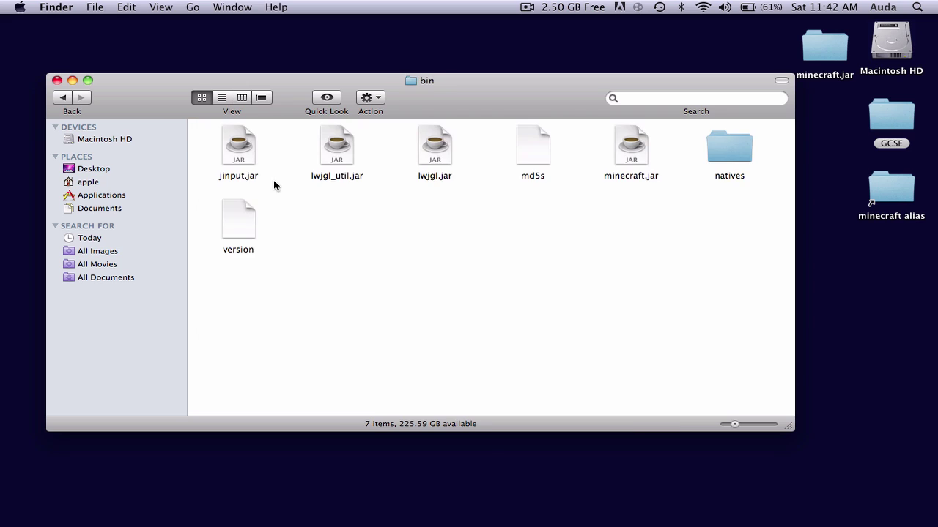
left_click(619, 149)
left_click(621, 204)
left_click(643, 175)
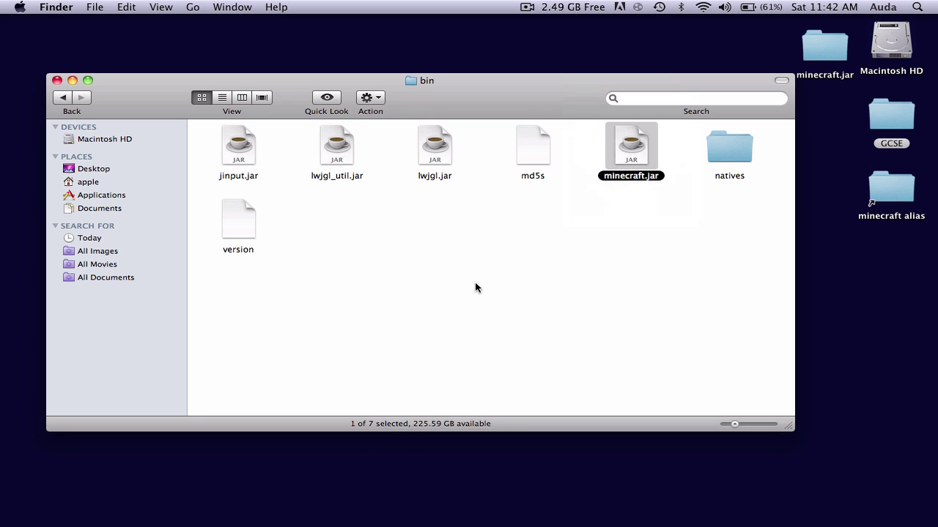
key("F9")
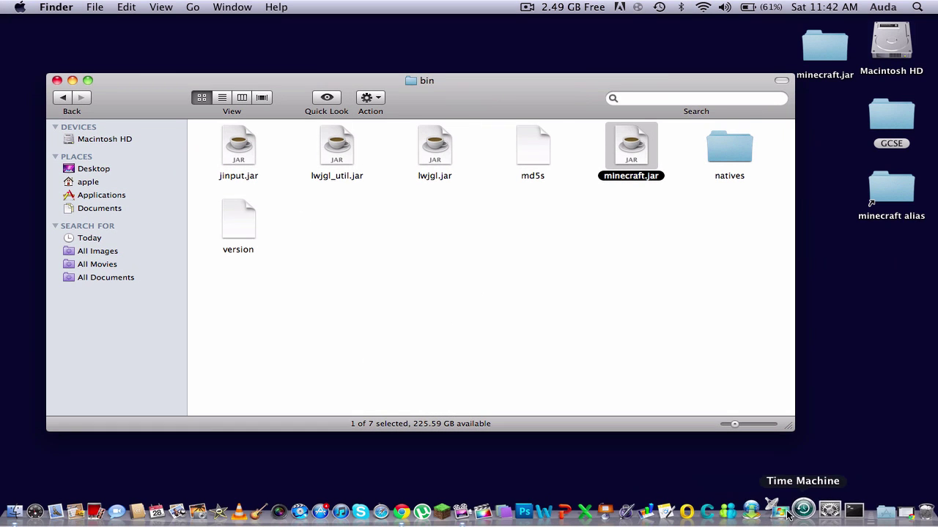
left_click(652, 220)
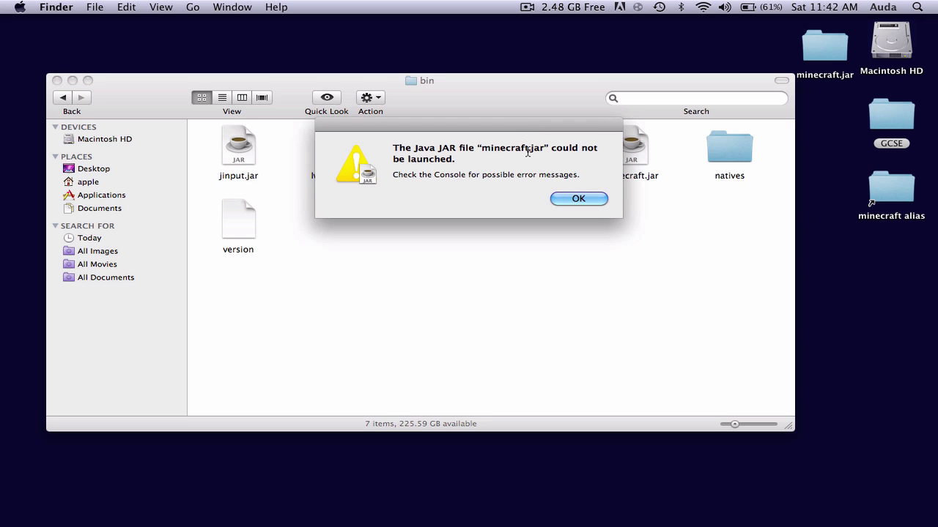
left_click(583, 198)
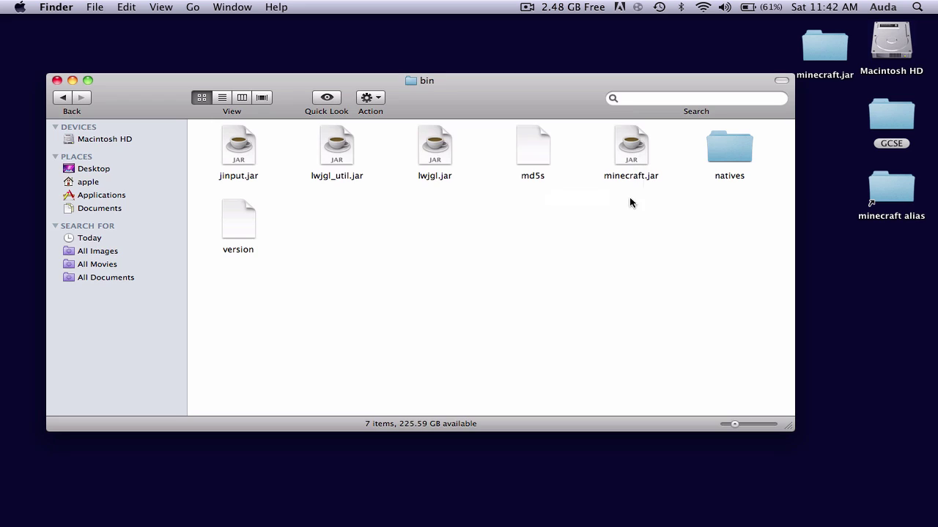
Step: Compress minecraft.jar into a zip, then unarchive the zip into a minecraft 2 folder
right_click(636, 150)
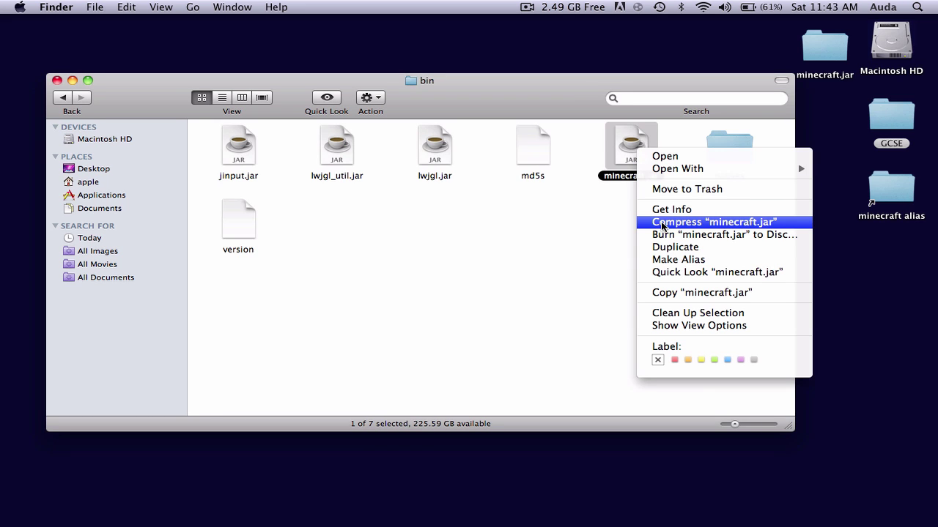
left_click(780, 224)
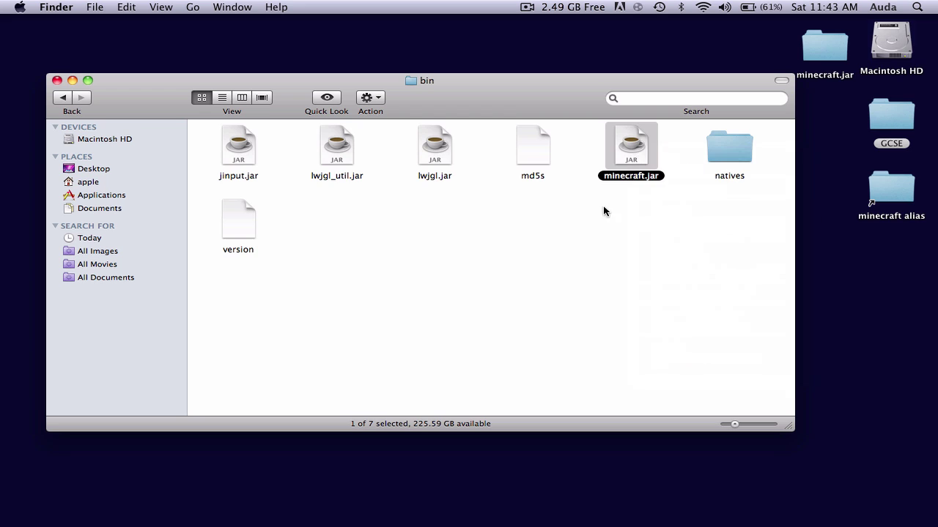
double_click(350, 223)
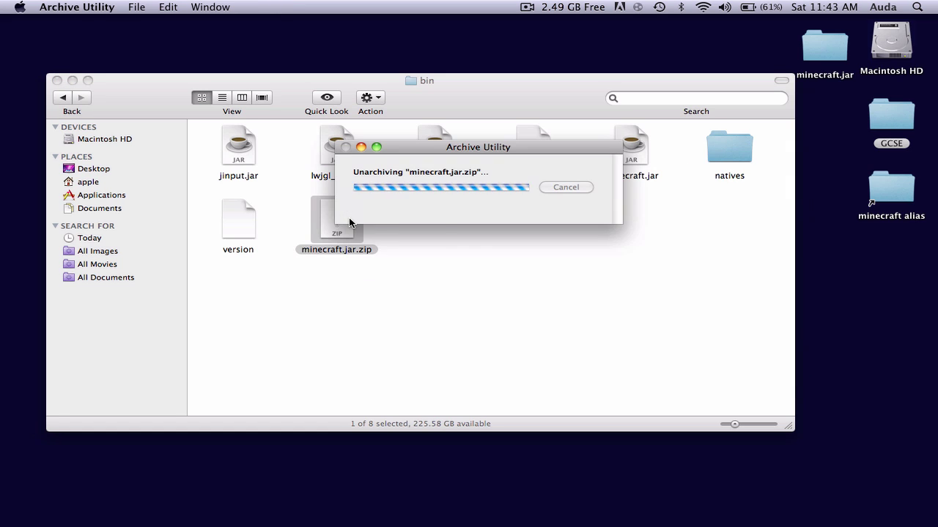
Step: Move the original minecraft.jar and minecraft.jar.zip to the Trash
left_click(358, 229)
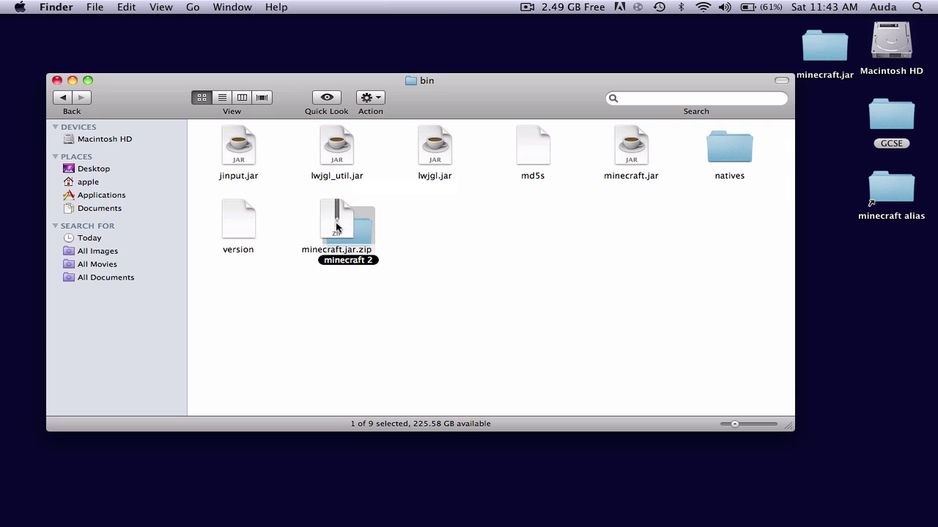
left_click_drag(353, 224, 631, 230)
left_click(630, 146, "super")
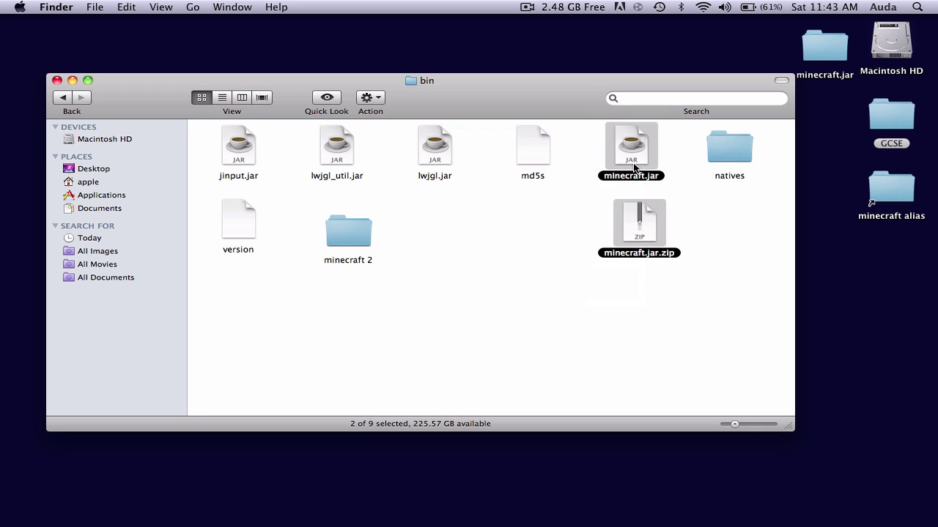
right_click(632, 158)
left_click(675, 200)
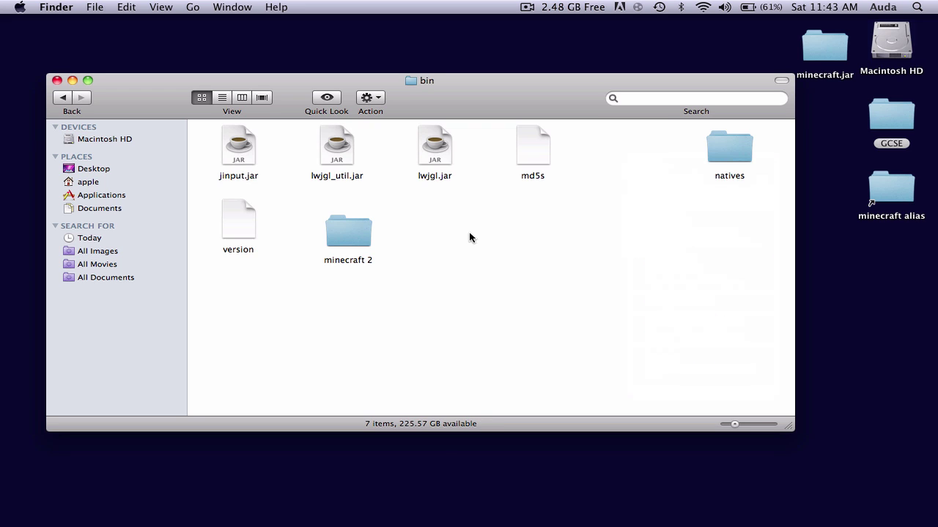
Step: Rename the minecraft 2 folder to minecraft.jar in Get Info, accepting the .jar extension
left_click_drag(367, 234, 490, 231)
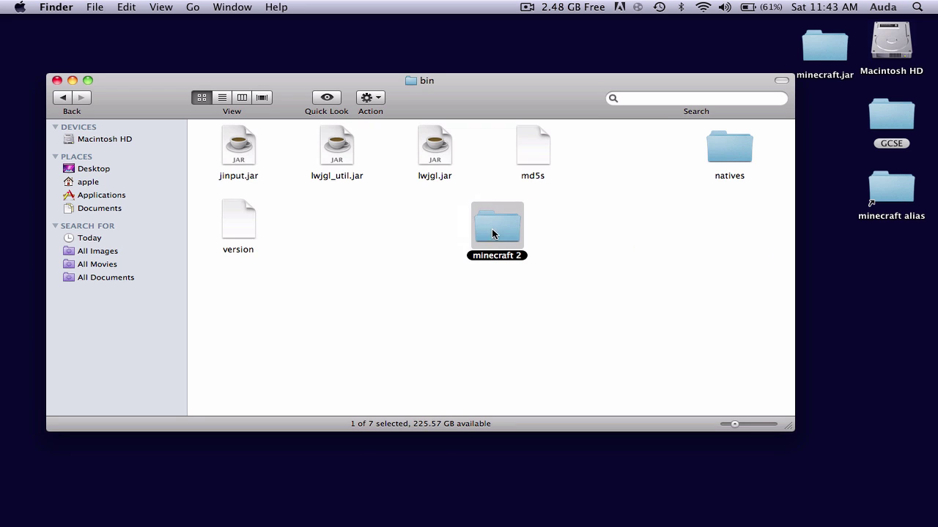
right_click(485, 257)
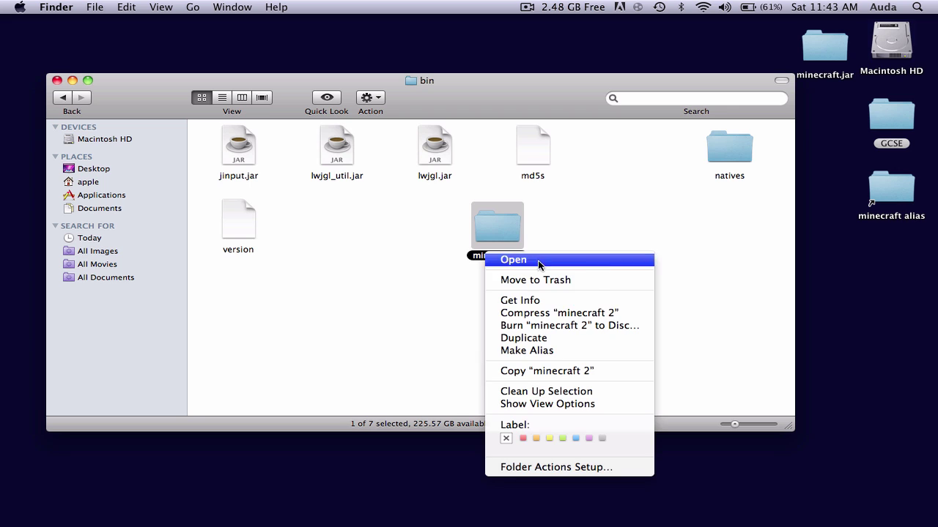
left_click(580, 300)
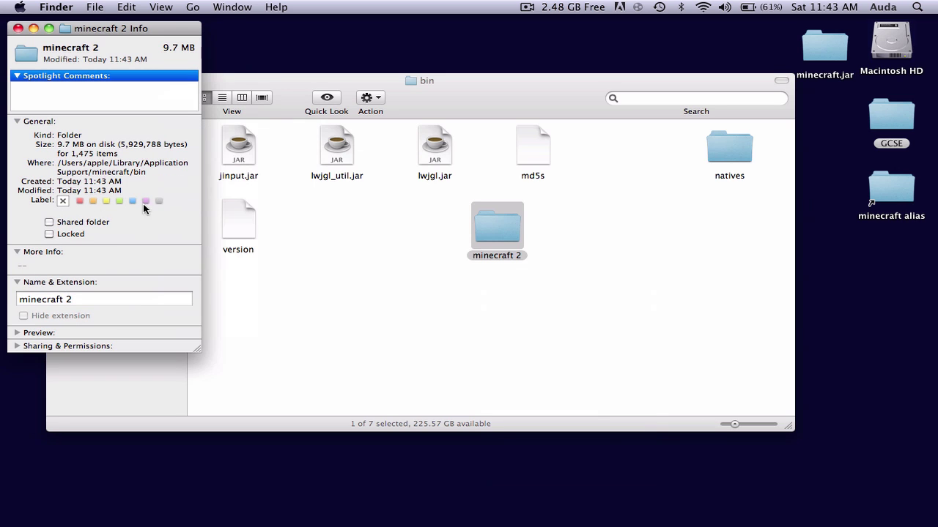
left_click_drag(101, 28, 454, 53)
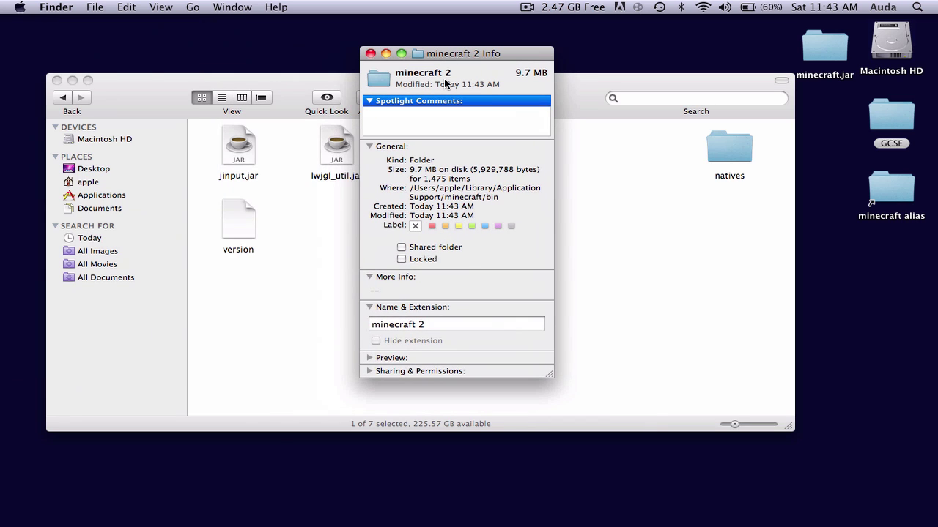
left_click(456, 323)
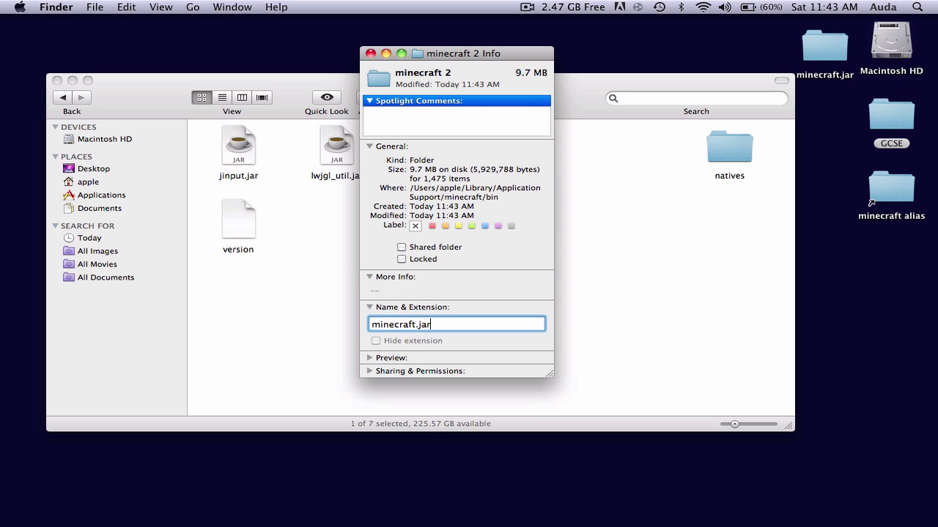
key("Return")
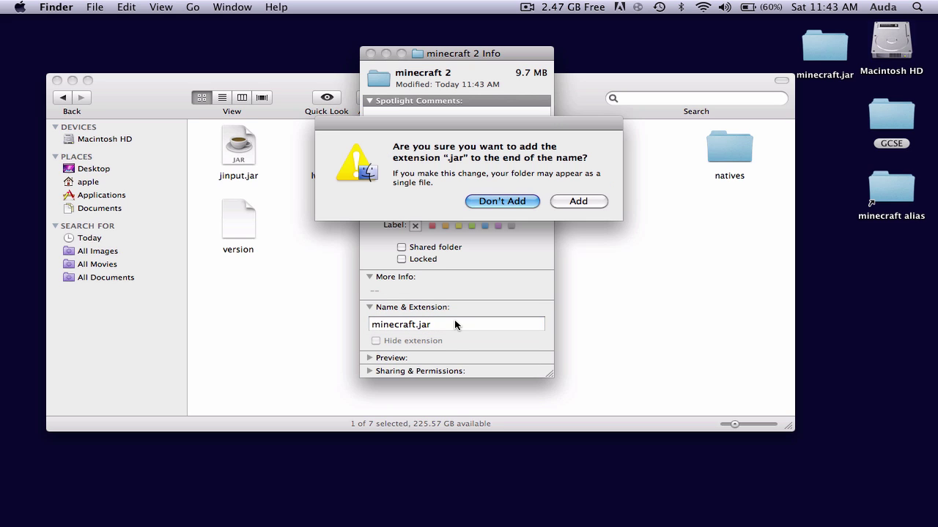
left_click(596, 201)
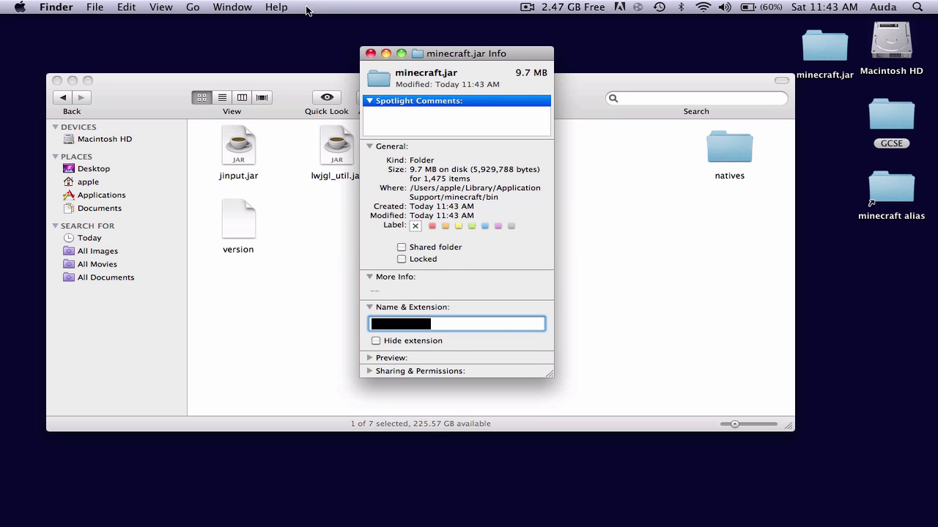
left_click(371, 53)
left_click_drag(488, 216, 338, 231)
Step: Open the extracted minecraft.jar folder and arrange its files by Kind
double_click(338, 232)
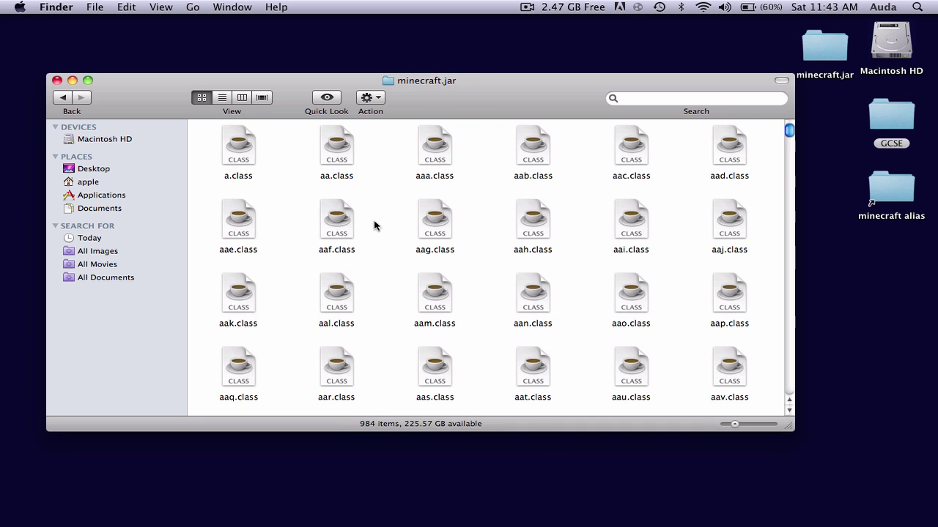
scroll(378, 190, "down", 10)
scroll(378, 191, "up", 10)
left_click(366, 97)
mouse_move(410, 189)
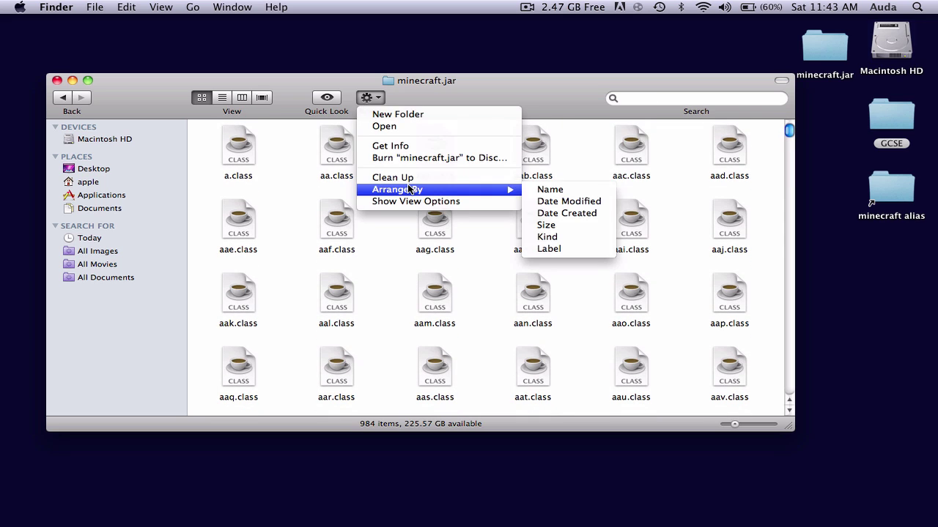
left_click(554, 237)
Step: Trash the META-INF folder, go back to bin, and close the Finder window
left_click(619, 227)
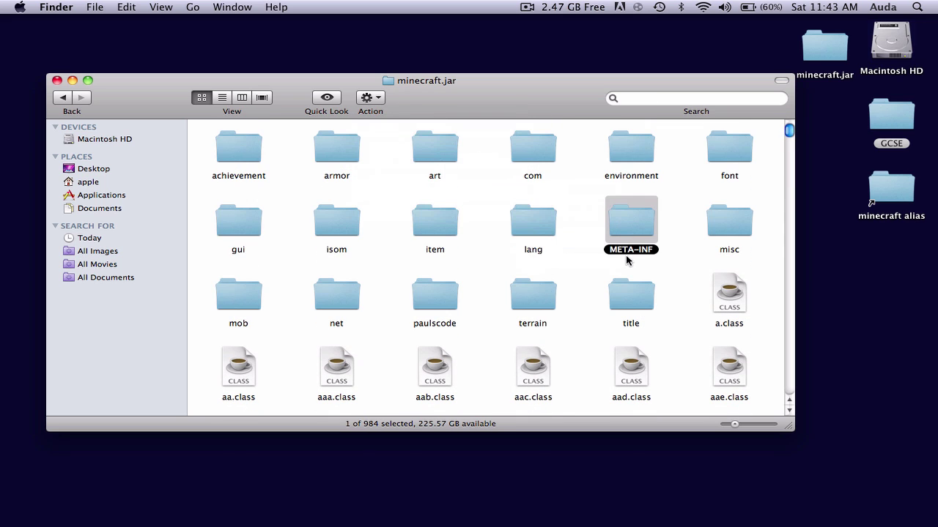
right_click(625, 216)
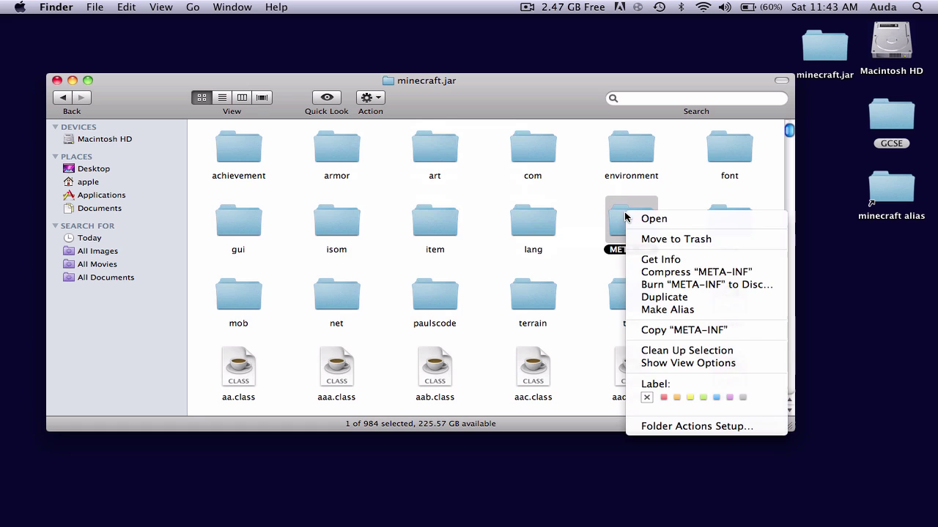
left_click(689, 239)
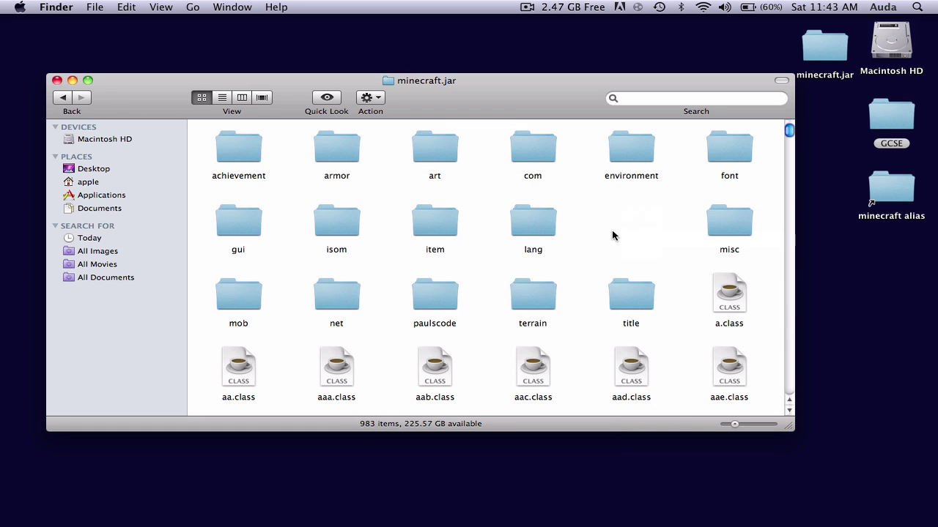
left_click_drag(597, 205, 670, 257)
left_click(62, 97)
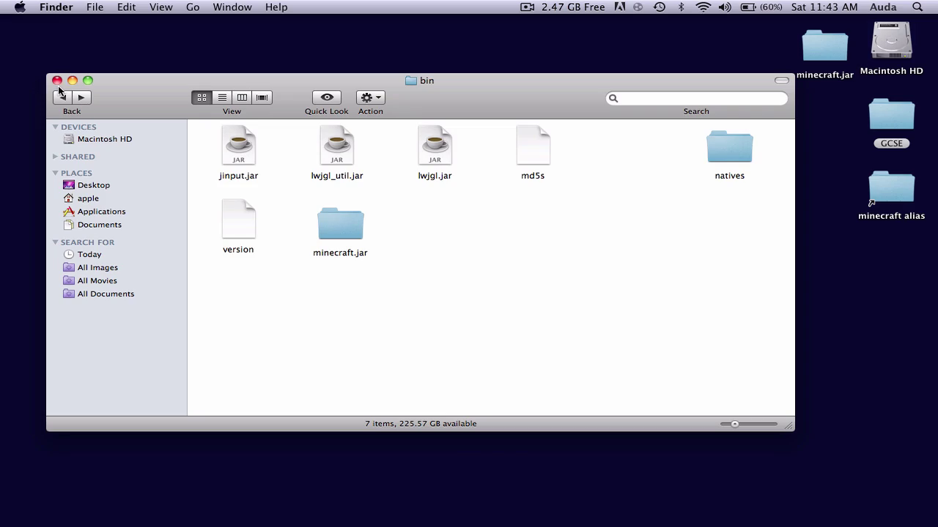
left_click(57, 81)
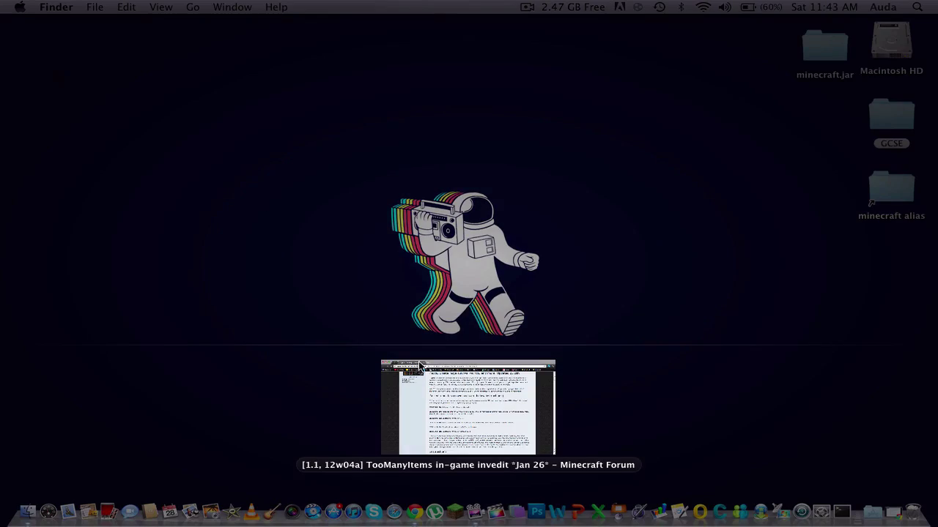
Step: Download TooManyItems2012_01_12.zip via the forum's 'Download for 1.1' link, skipping the adf.ly ad
left_click(439, 405)
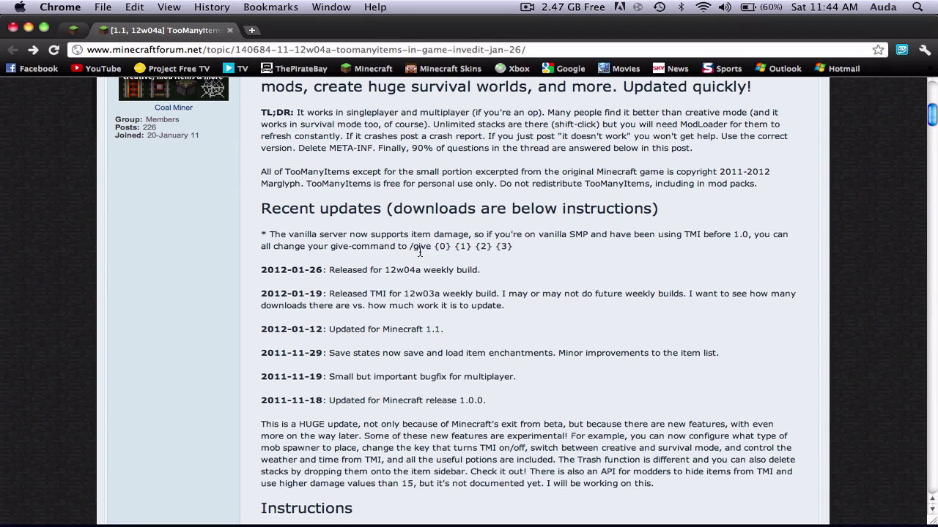
scroll(420, 252, "down", 20)
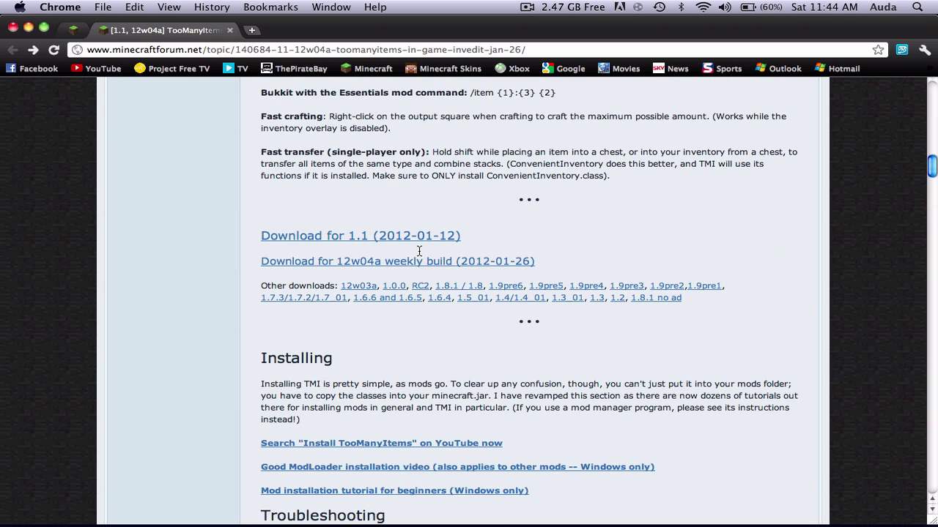
left_click(307, 238)
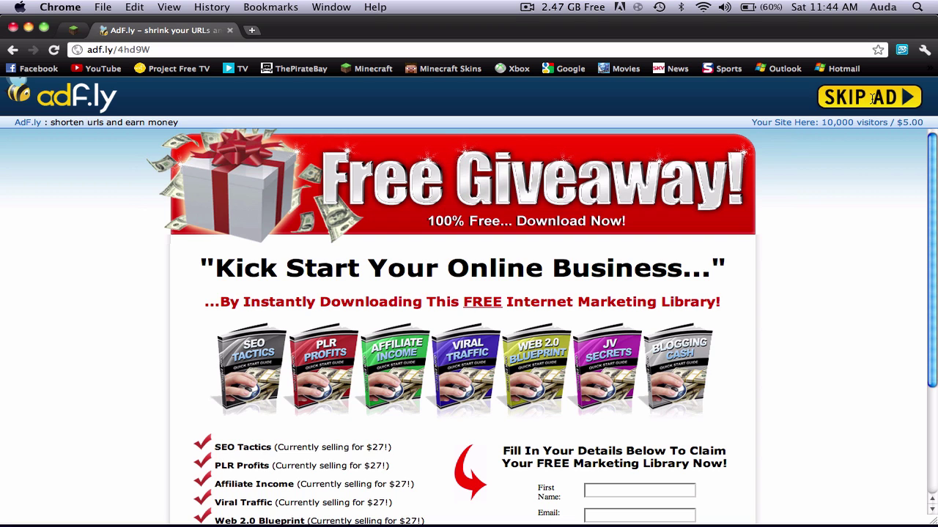
left_click(873, 99)
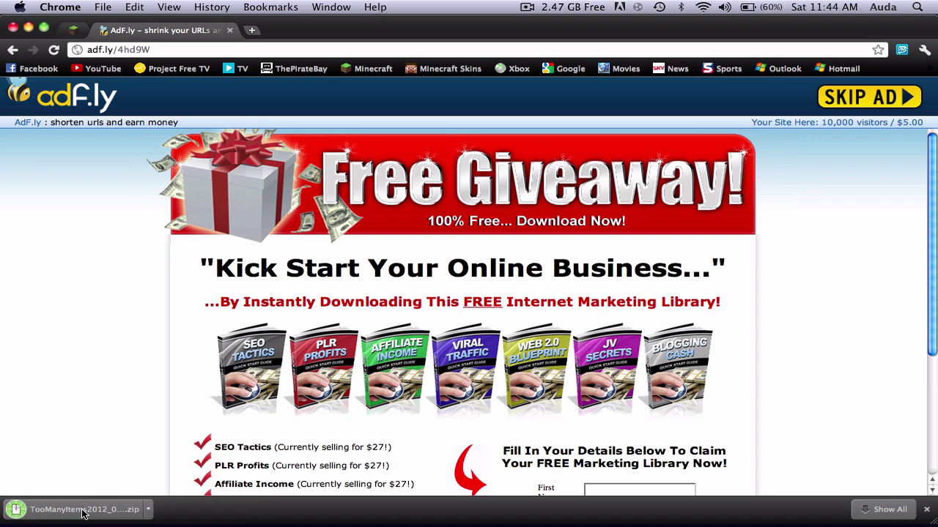
right_click(86, 504)
Step: Reveal the TooManyItems zip in Finder, unzip it, and open the new TooManyItems2012_01_12 3 folder
left_click(106, 492)
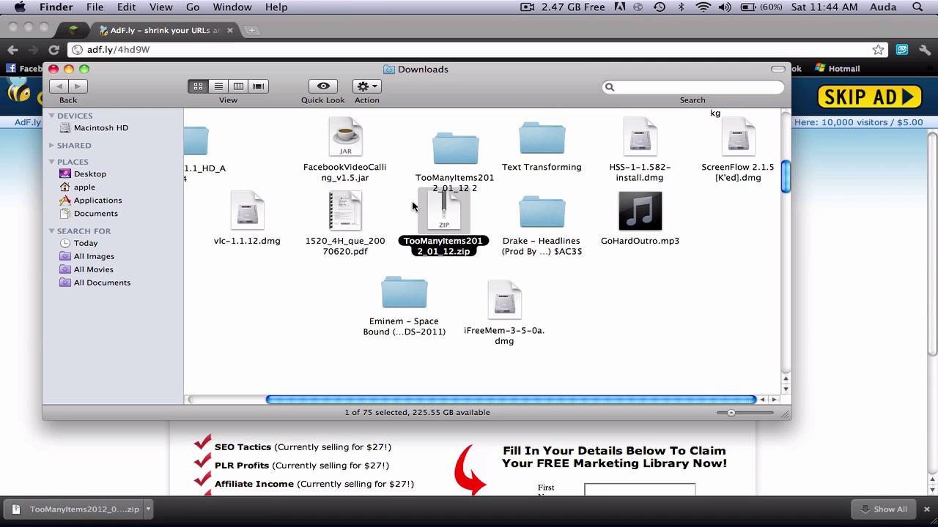
double_click(455, 207)
left_click_drag(457, 173, 302, 294)
left_click_drag(438, 215, 290, 333)
left_click(301, 271, "super")
right_click(293, 273)
left_click(437, 225)
left_click_drag(437, 225, 676, 324)
double_click(676, 324)
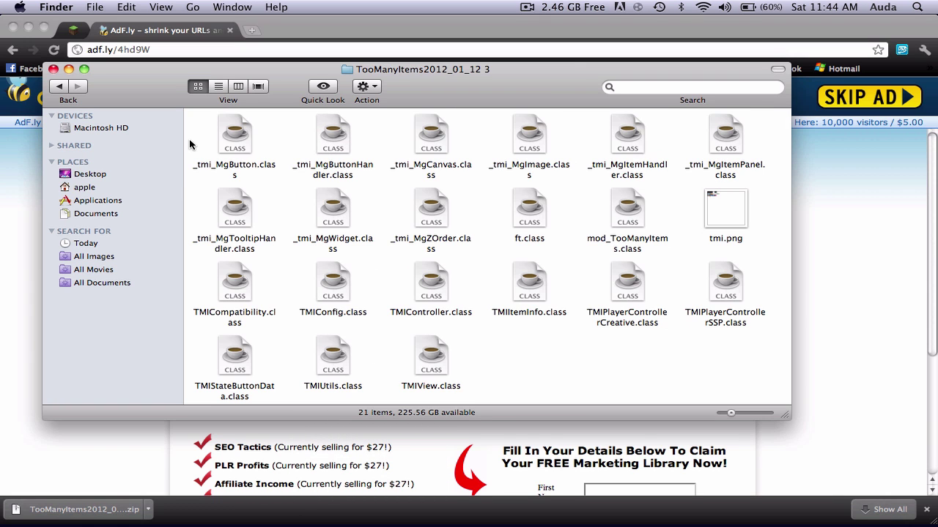
Step: Select all 21 TooManyItems class files and open the minecraft alias on the desktop
left_click(26, 27)
left_click_drag(117, 86, 41, 66)
left_click_drag(115, 107, 740, 400)
left_click_drag(476, 68, 406, 69)
left_click(900, 171)
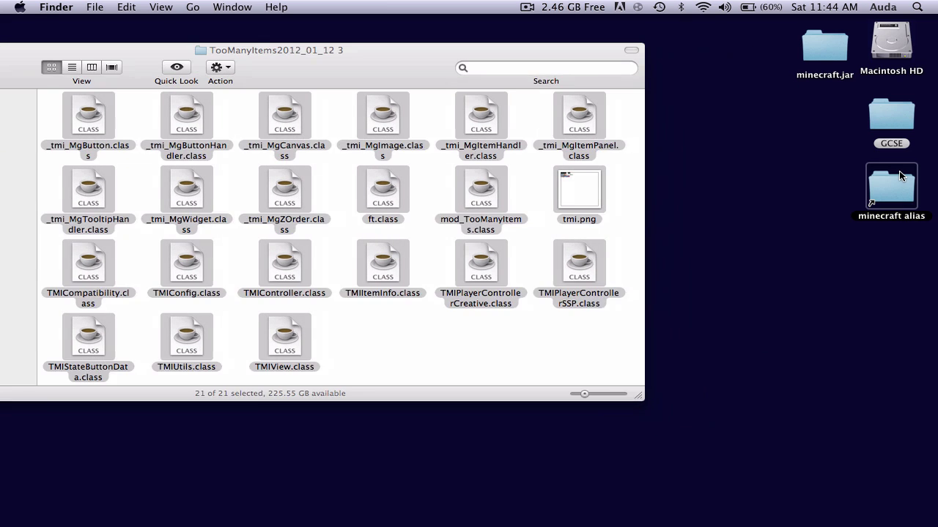
double_click(899, 171)
Step: Open bin, then the extracted minecraft.jar folder, from the minecraft folder window
left_click_drag(506, 103, 737, 160)
double_click(481, 211)
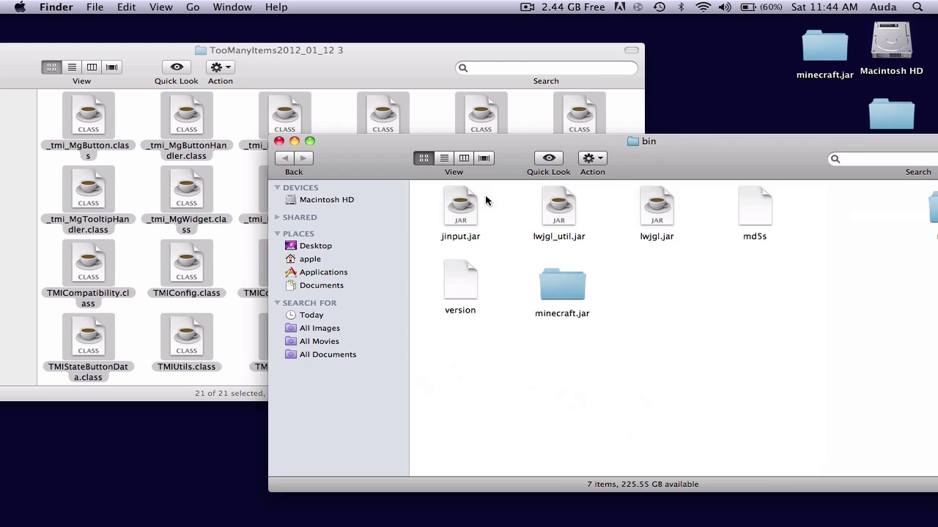
left_click_drag(510, 161, 459, 227)
double_click(513, 355)
left_click_drag(628, 227, 696, 198)
Step: Copy the 21 class files into minecraft.jar, replacing ft.class, and close the emptied TooManyItems window
left_click(220, 87)
left_click_drag(191, 168, 843, 354)
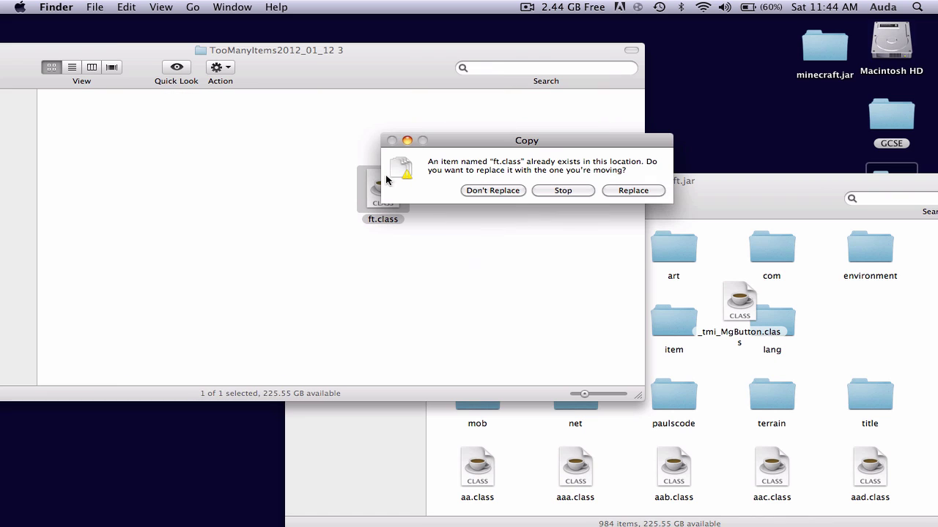
left_click(633, 189)
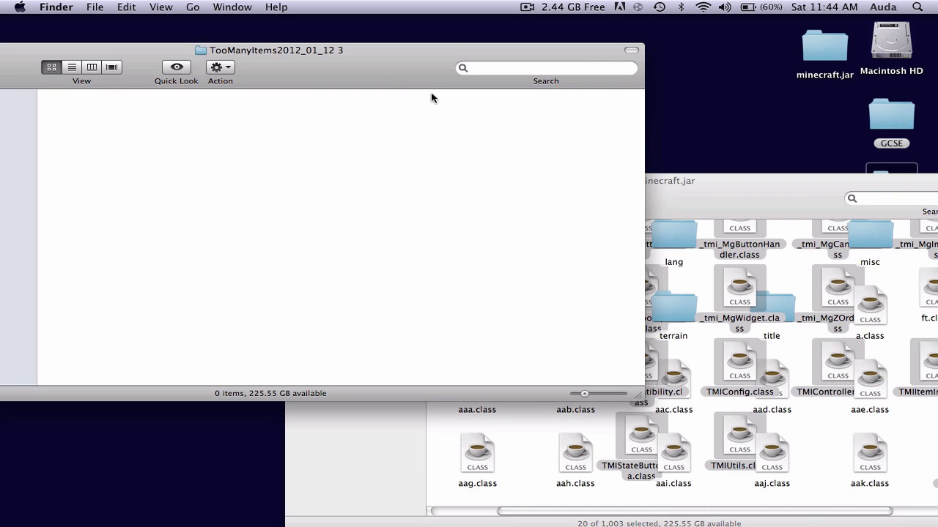
left_click_drag(142, 57, 417, 63)
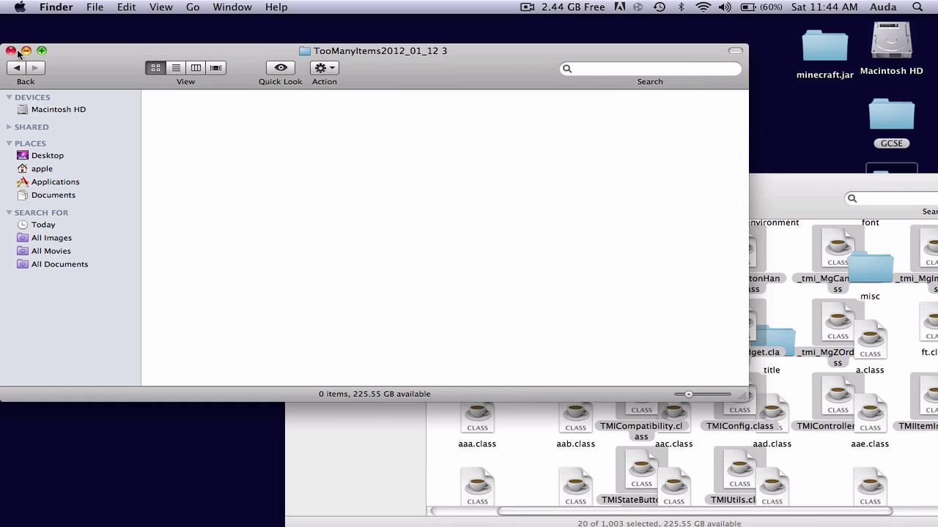
left_click(12, 51)
Step: Tidy the minecraft.jar icons, arrange its contents by Kind, and close the window
left_click_drag(542, 204, 364, 126)
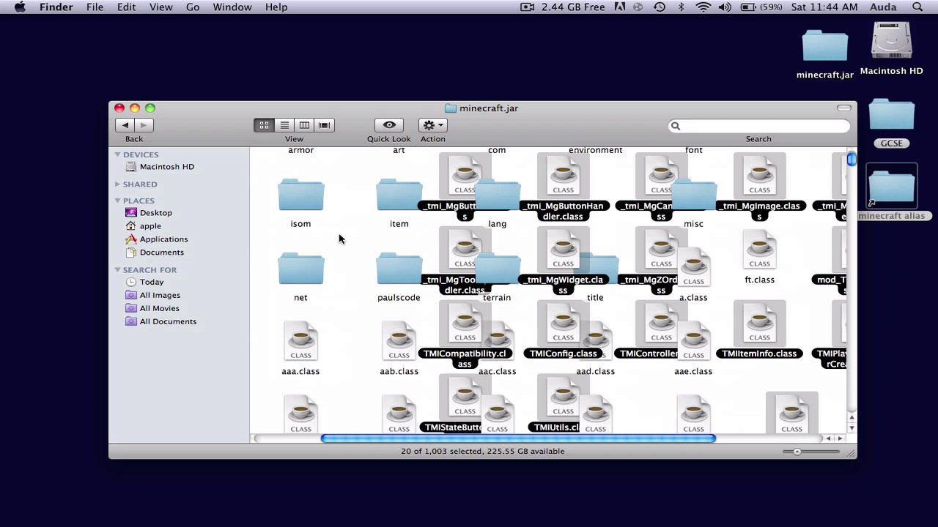
right_click(343, 236)
left_click(379, 294)
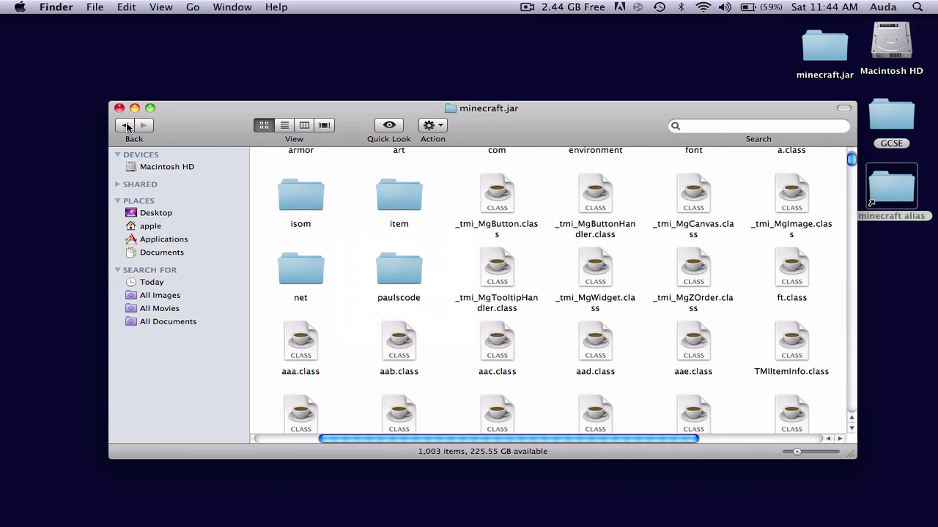
left_click(128, 124)
double_click(400, 251)
left_click(429, 127)
mouse_move(480, 218)
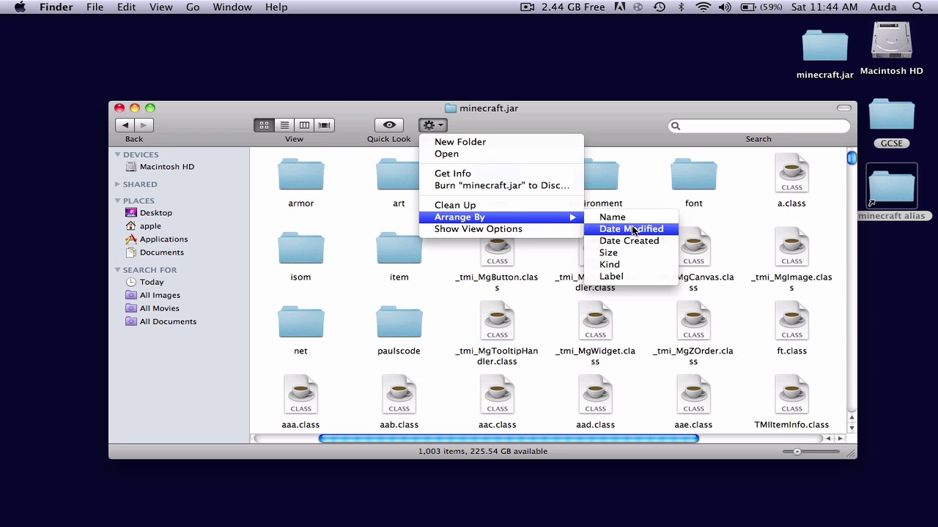
left_click(629, 266)
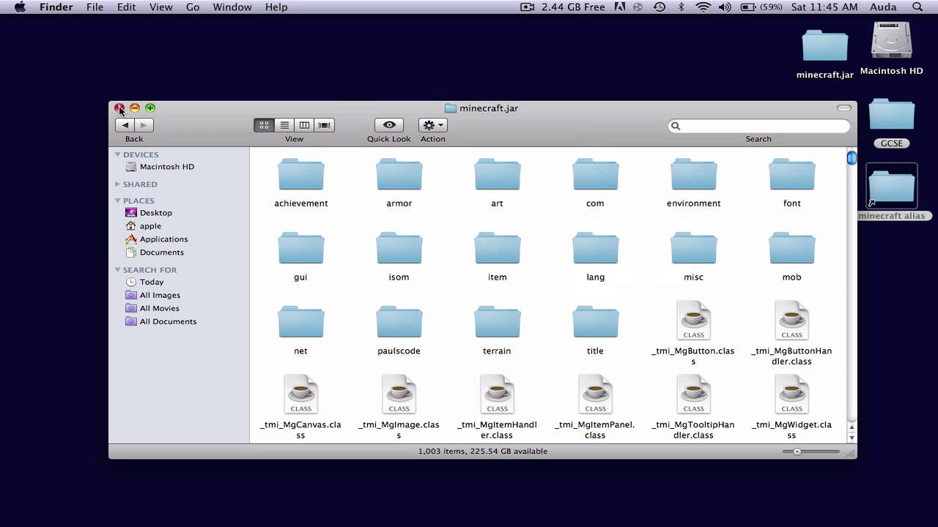
left_click(118, 110)
left_click_drag(201, 125, 397, 378)
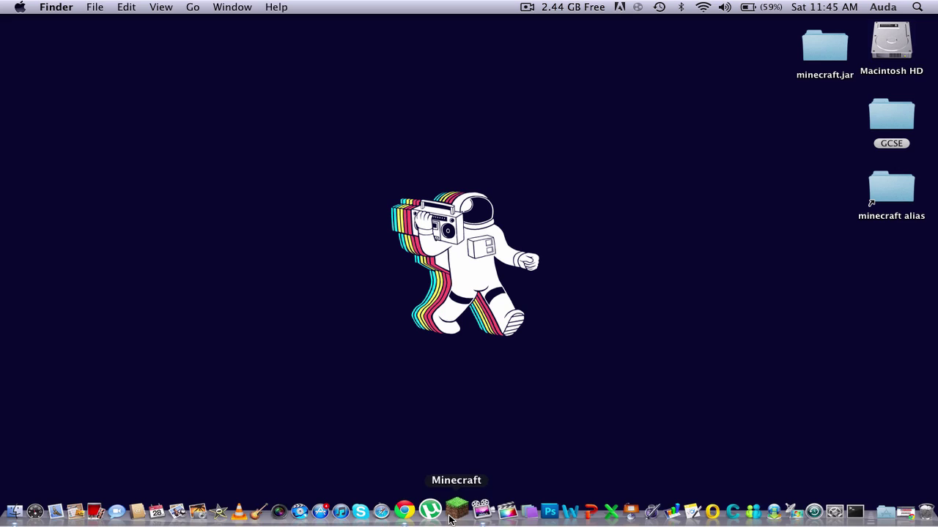
Step: Launch Minecraft from the Dock, log in, and play Main World from the Singleplayer list
left_click(450, 517)
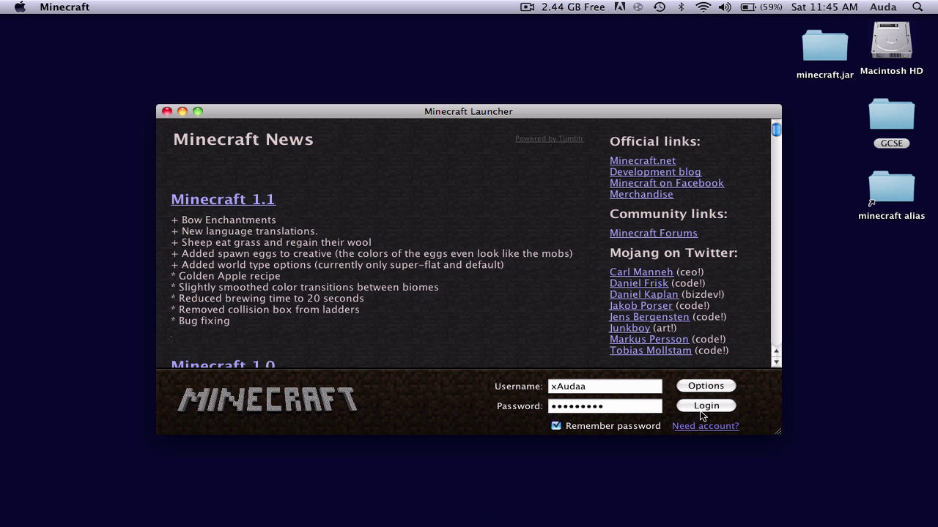
left_click(705, 407)
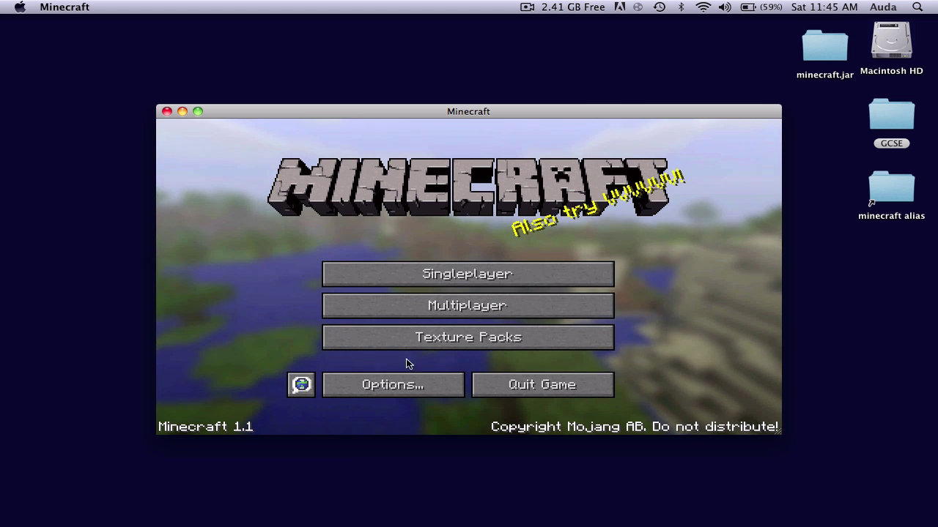
left_click(419, 344)
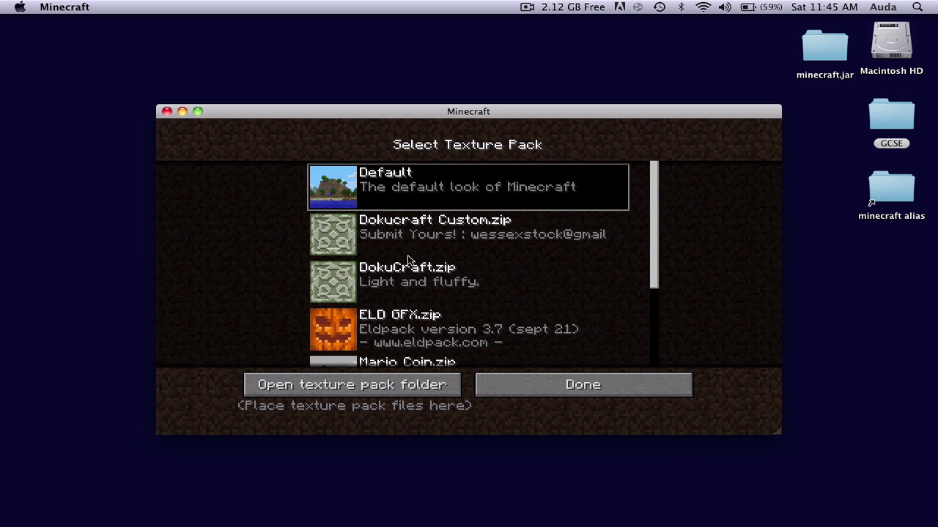
left_click(533, 377)
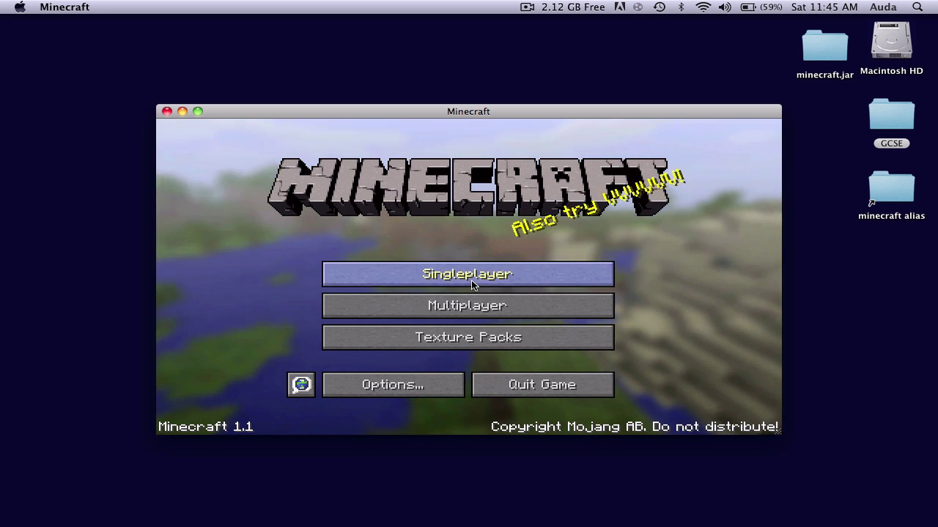
left_click(471, 280)
left_click(374, 185)
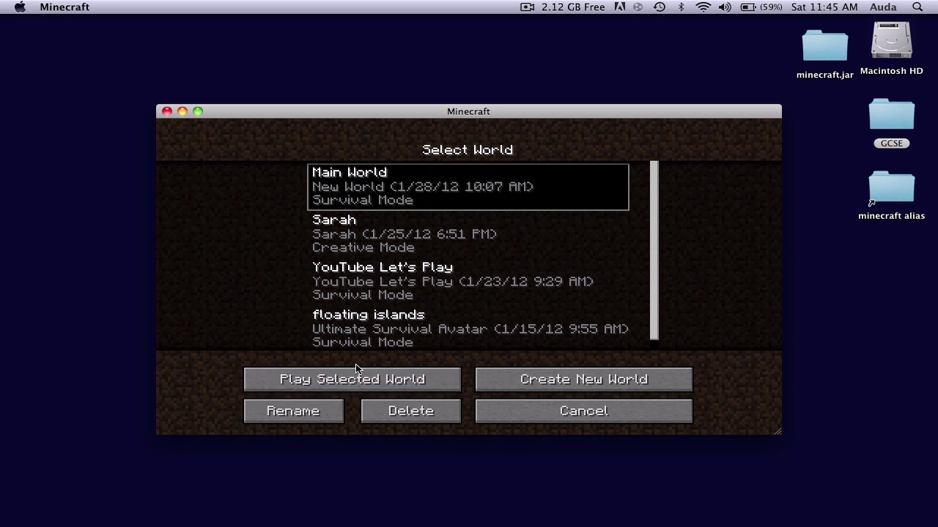
left_click(356, 377)
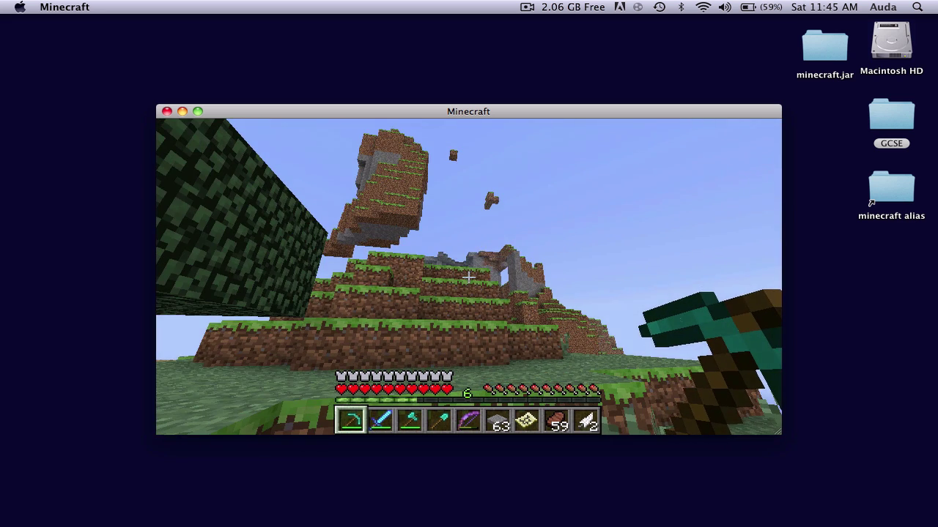
Step: Open the inventory with E, toggle the TMI overlay on and off with O, then quit Minecraft
key("e")
key("o")
key("o")
key("o")
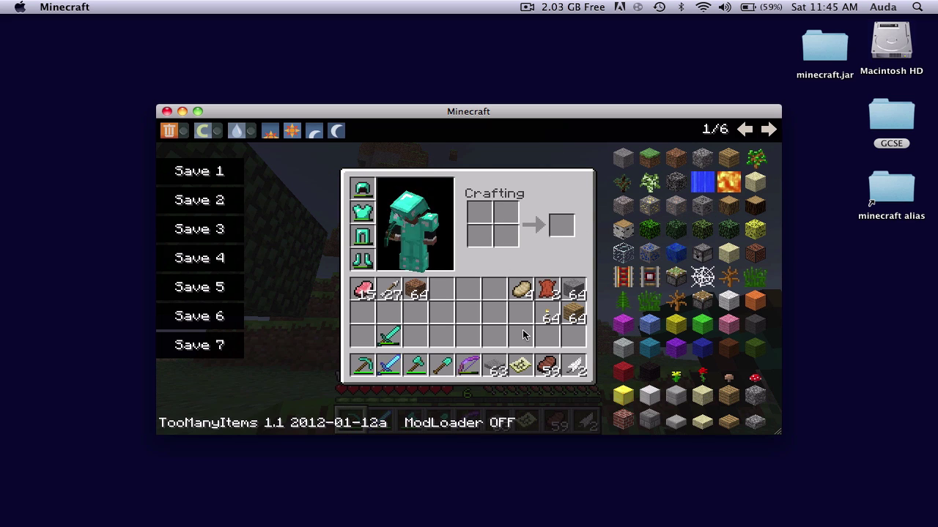
key("o")
key("o")
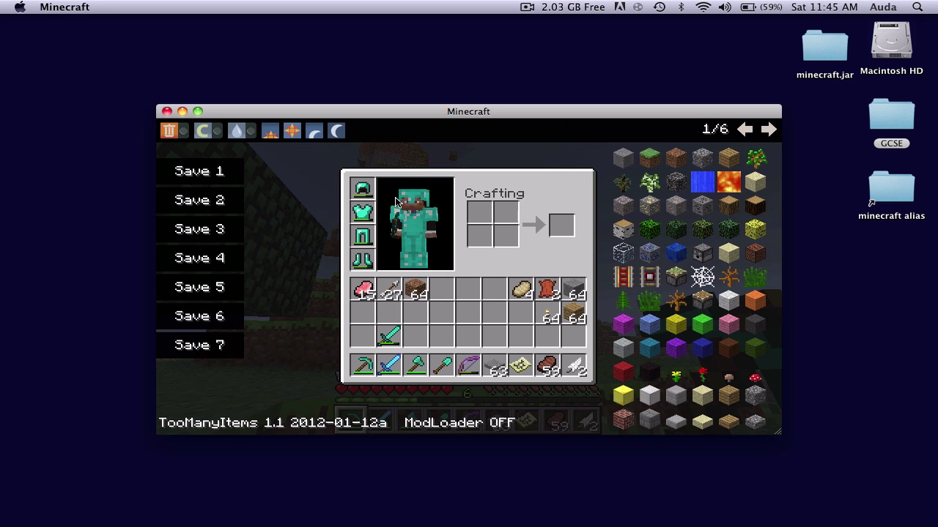
left_click(165, 110)
left_click_drag(262, 137, 696, 417)
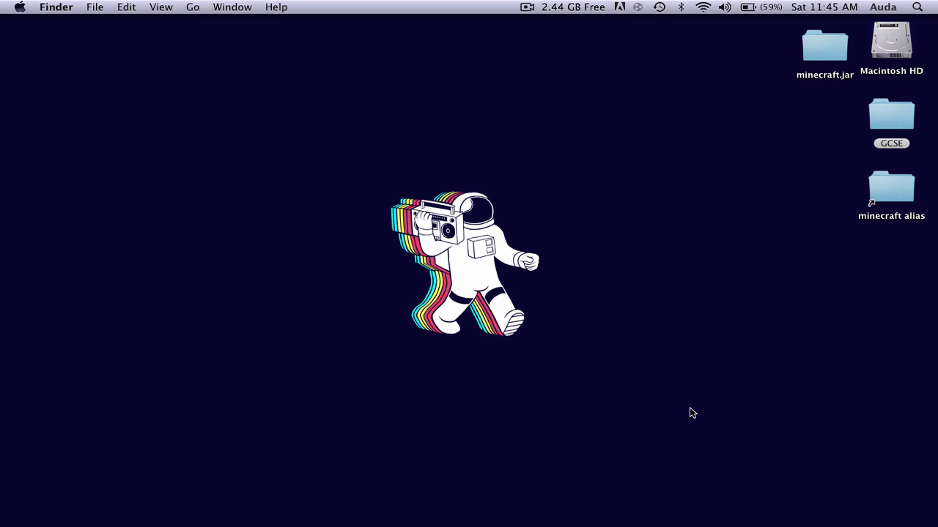